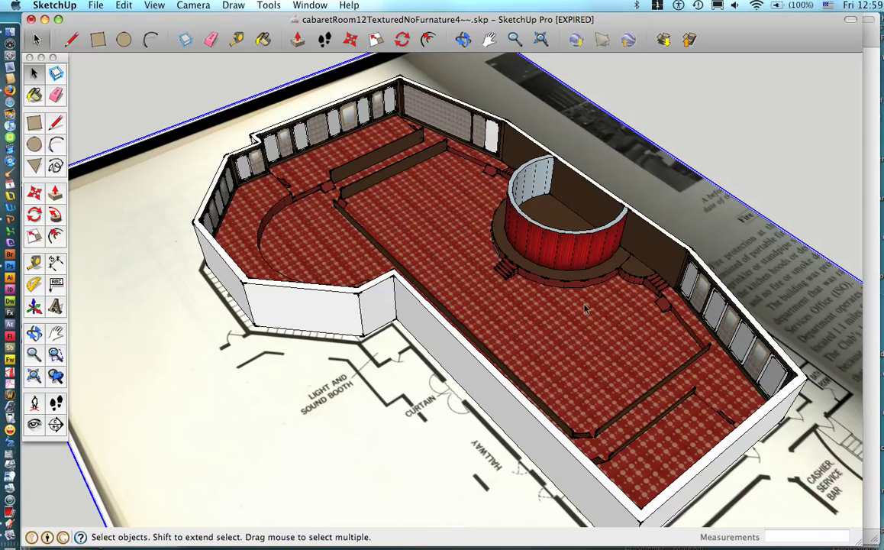
# - Orbit, pan and zoom around the textured cabaret room model and its circular bar
pyautogui.moveTo(677, 332); pyautogui.dragTo(507, 298, button='middle')
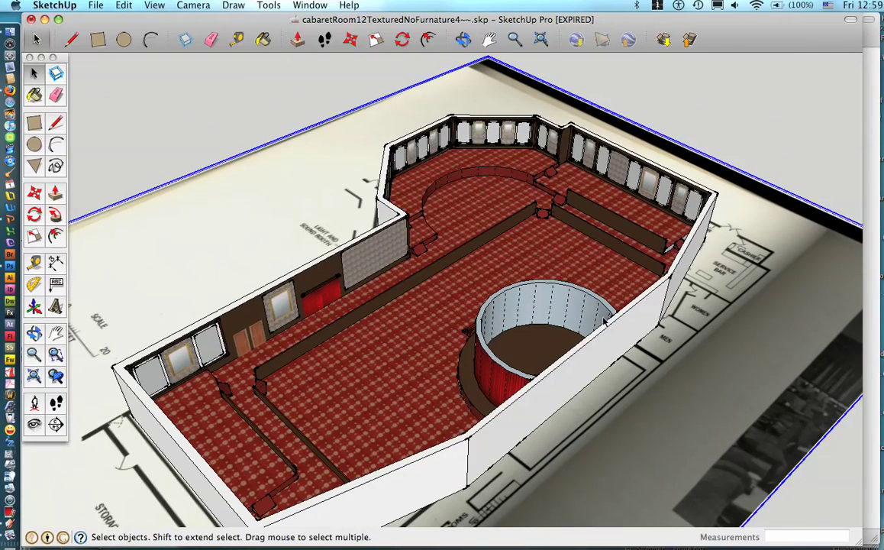
pyautogui.moveTo(604, 323); pyautogui.dragTo(547, 320, button='middle')
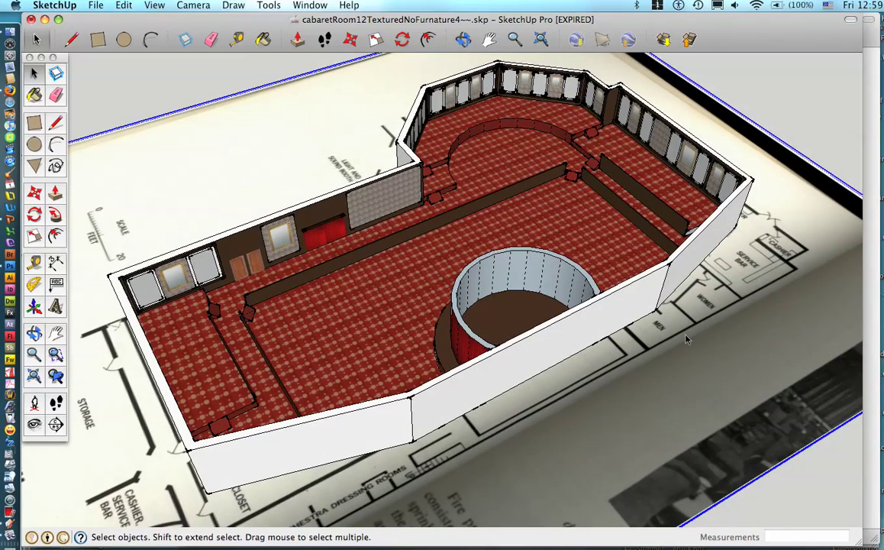
pyautogui.scroll(10, 687, 339)
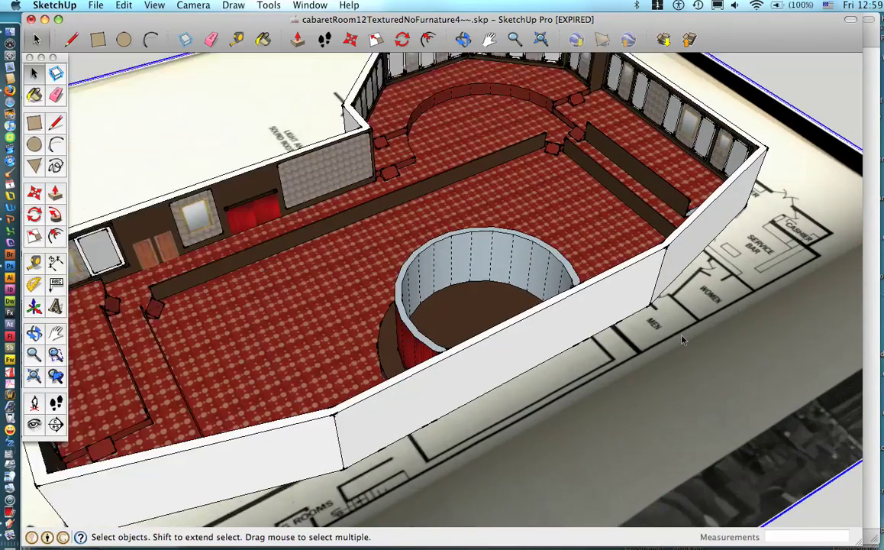
pyautogui.moveTo(581, 269); pyautogui.dragTo(375, 163, button='middle')
pyautogui.scroll(3, 495, 398)
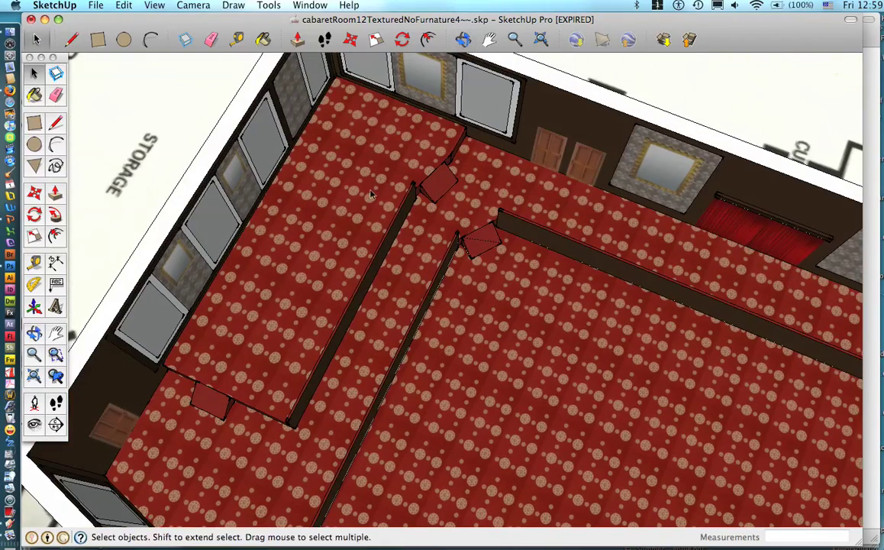
pyautogui.moveTo(729, 409); pyautogui.dragTo(622, 311, button='middle')
pyautogui.scroll(-3, 596, 336)
pyautogui.scroll(4, 575, 371)
pyautogui.keyDown('shift'); pyautogui.moveTo(584, 275); pyautogui.dragTo(573, 290, button='middle'); pyautogui.keyUp('shift')
pyautogui.scroll(-3, 569, 294)
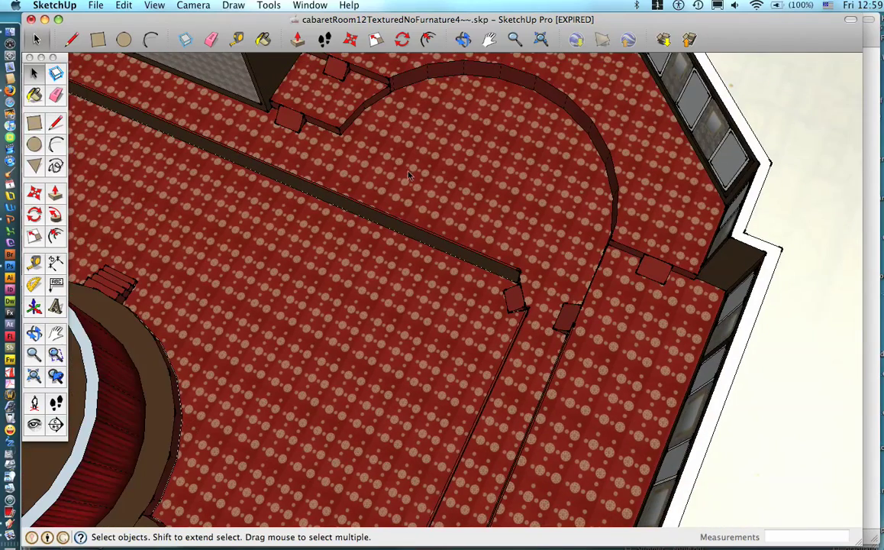
pyautogui.scroll(-6, 409, 175)
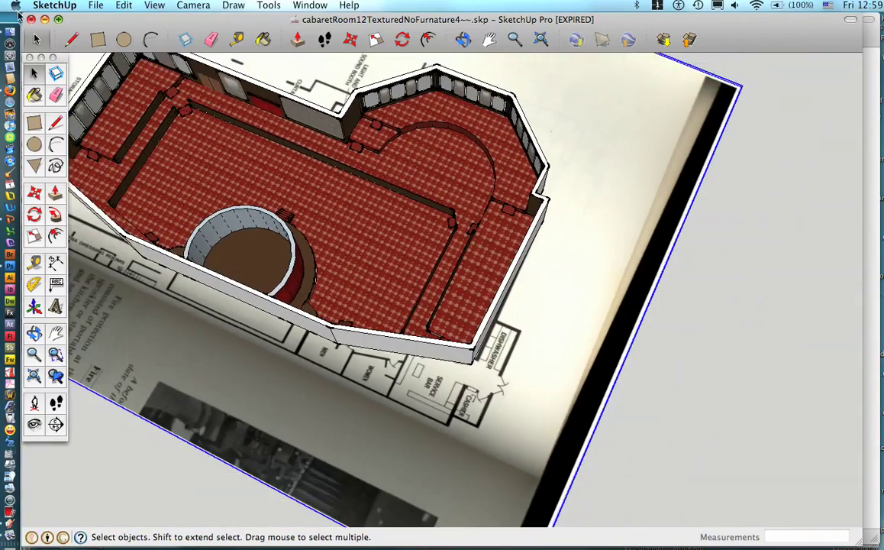
# - Bring the cabaretRoom4 model window forward and orbit to a near top-down view
pyautogui.moveTo(1, 1)
pyautogui.click(602, 345)
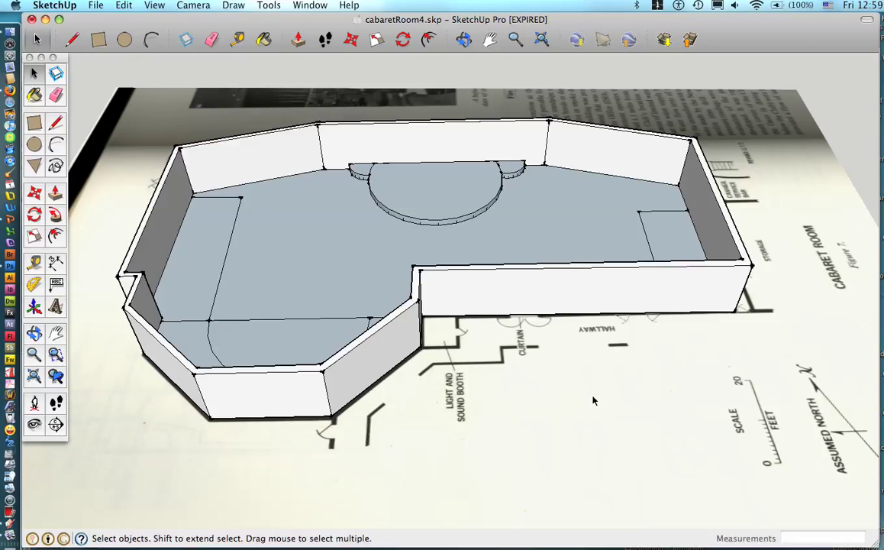
pyautogui.scroll(-2, 410, 277)
pyautogui.moveTo(458, 169); pyautogui.dragTo(456, 326, button='middle')
# - Set the face style to X-ray so the floor plan shows through
pyautogui.click(150, 6)
pyautogui.click(302, 115)
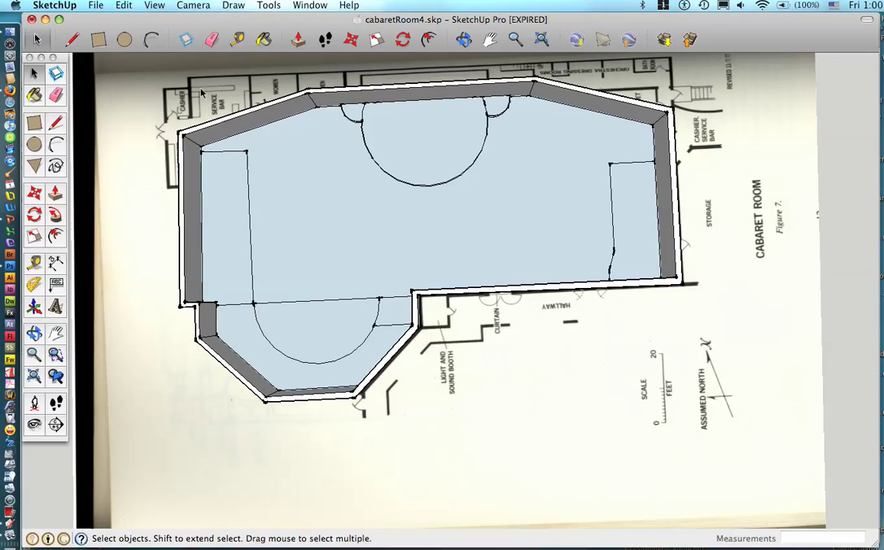
pyautogui.click(152, 6)
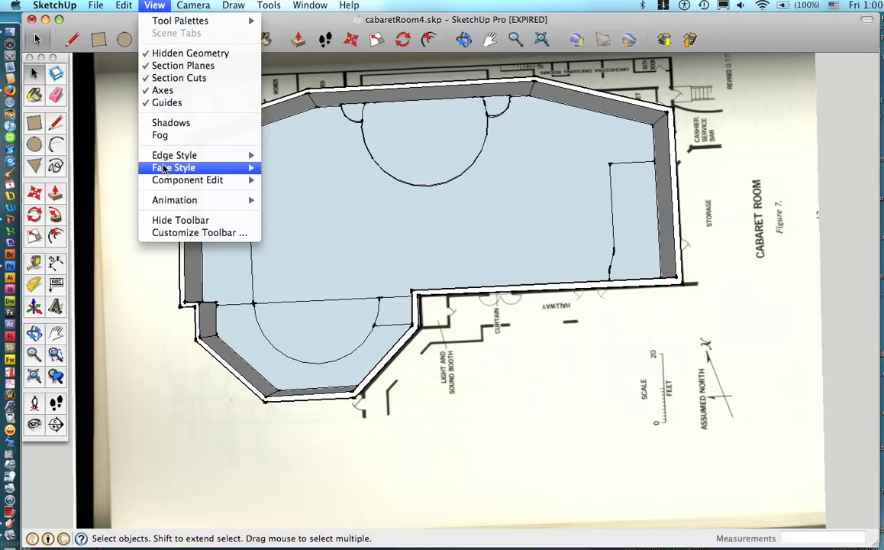
pyautogui.moveTo(164, 168)
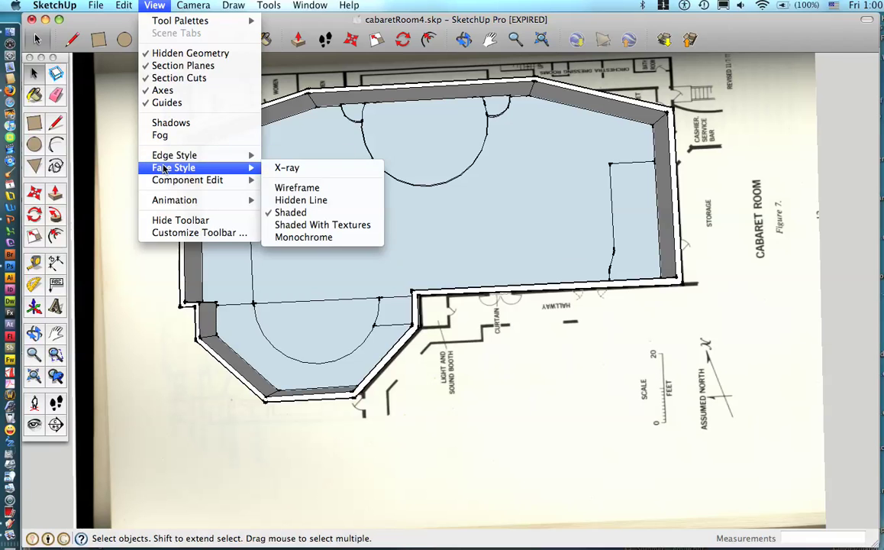
pyautogui.click(297, 168)
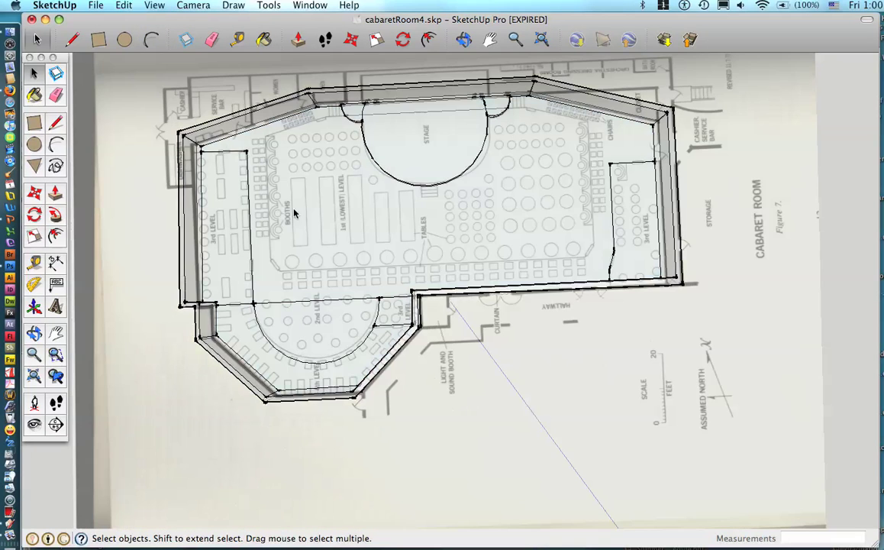
# - Select the Line tool and orbit the plan to bring the stage and closet into view
pyautogui.moveTo(451, 306); pyautogui.dragTo(453, 334, button='middle')
pyautogui.scroll(5, 453, 334)
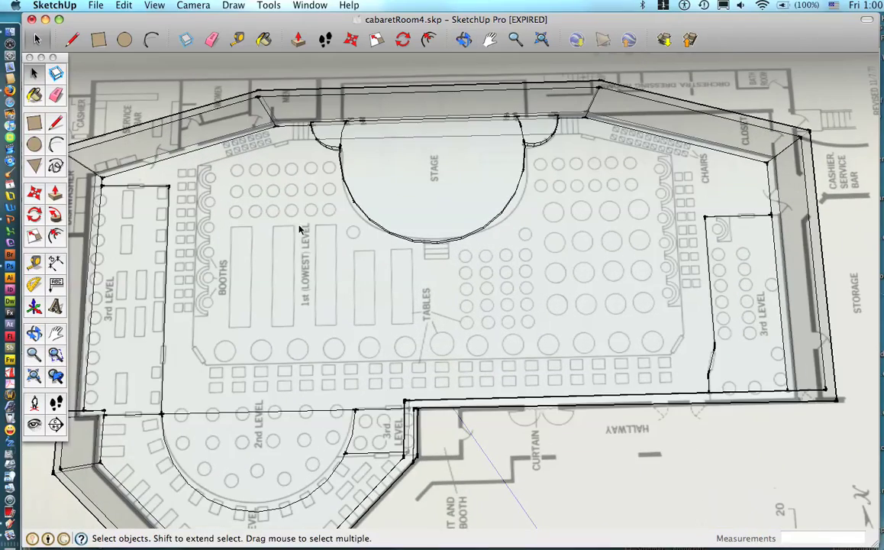
pyautogui.moveTo(317, 244)
pyautogui.mouseDown(button='middle')
pyautogui.moveTo(387, 263)
pyautogui.moveTo(367, 200)
pyautogui.moveTo(366, 340)
pyautogui.moveTo(385, 358)
pyautogui.moveTo(417, 355)
pyautogui.moveTo(405, 297)
pyautogui.moveTo(283, 262)
pyautogui.moveTo(332, 297)
pyautogui.moveTo(375, 310)
pyautogui.moveTo(635, 351)
pyautogui.moveTo(706, 322)
pyautogui.moveTo(592, 419)
pyautogui.mouseUp(button='middle')
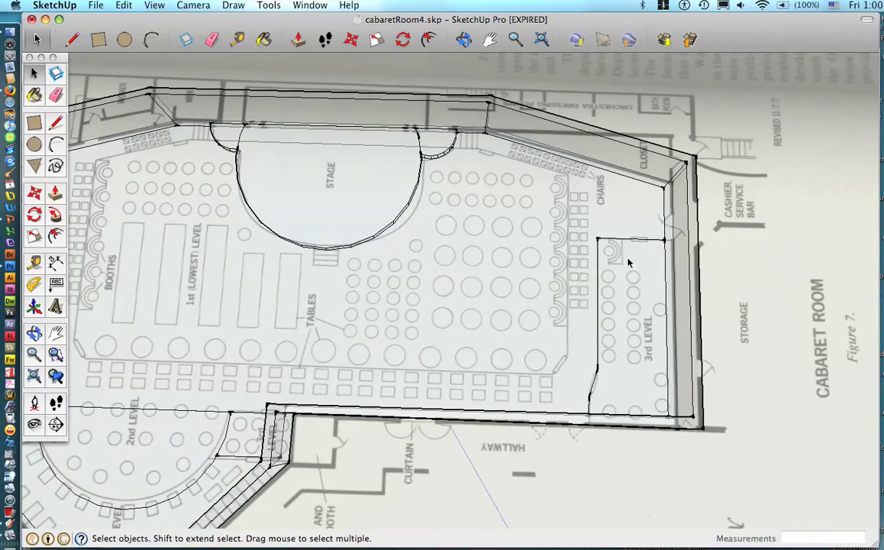
pyautogui.click(59, 125)
pyautogui.moveTo(277, 282); pyautogui.dragTo(165, 197, button='middle')
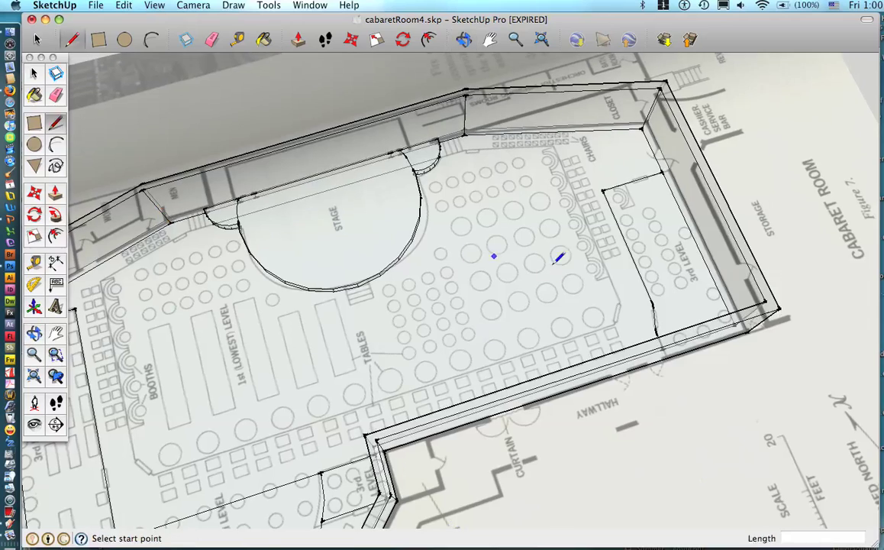
pyautogui.moveTo(493, 253)
pyautogui.mouseDown(button='middle')
pyautogui.moveTo(495, 286)
pyautogui.moveTo(537, 293)
pyautogui.mouseUp(button='middle')
pyautogui.scroll(5, 617, 340)
pyautogui.moveTo(527, 138); pyautogui.dragTo(539, 298, button='middle')
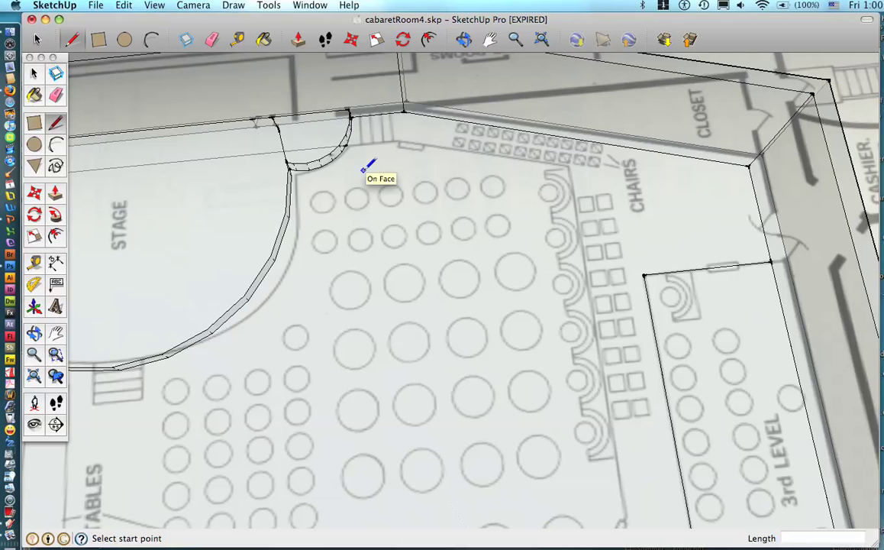
# - Start a line at the small arc's endpoint beside the stage's left steps
pyautogui.scroll(-4, 367, 165)
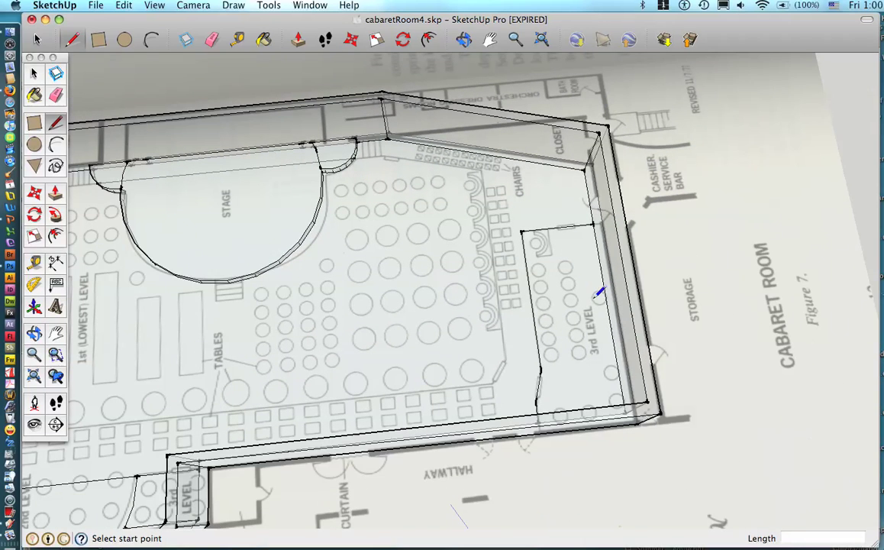
pyautogui.moveTo(405, 313); pyautogui.dragTo(604, 275, button='middle')
pyautogui.scroll(3, 289, 373)
pyautogui.moveTo(330, 241)
pyautogui.mouseDown(button='middle')
pyautogui.moveTo(168, 247)
pyautogui.moveTo(296, 200)
pyautogui.moveTo(416, 225)
pyautogui.moveTo(408, 228)
pyautogui.moveTo(450, 399)
pyautogui.moveTo(450, 454)
pyautogui.mouseUp(button='middle')
pyautogui.scroll(5, 428, 312)
pyautogui.moveTo(373, 236); pyautogui.dragTo(395, 267, button='middle')
pyautogui.click(386, 255)
# - Trace the outline past the seating edge, booths, table rows and chairs, closing it at the stage arc
pyautogui.click(336, 257)
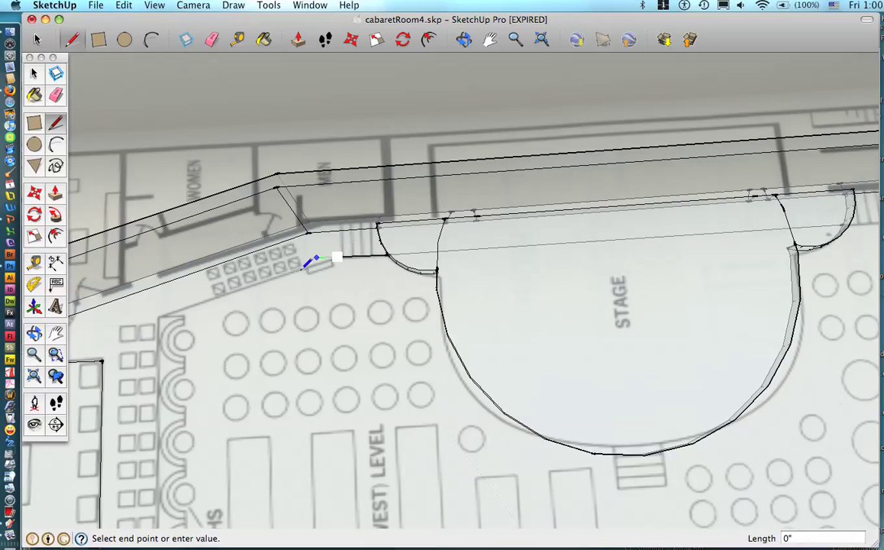
pyautogui.click(167, 314)
pyautogui.moveTo(212, 330)
pyautogui.mouseDown(button='middle')
pyautogui.moveTo(269, 384)
pyautogui.moveTo(310, 207)
pyautogui.mouseUp(button='middle')
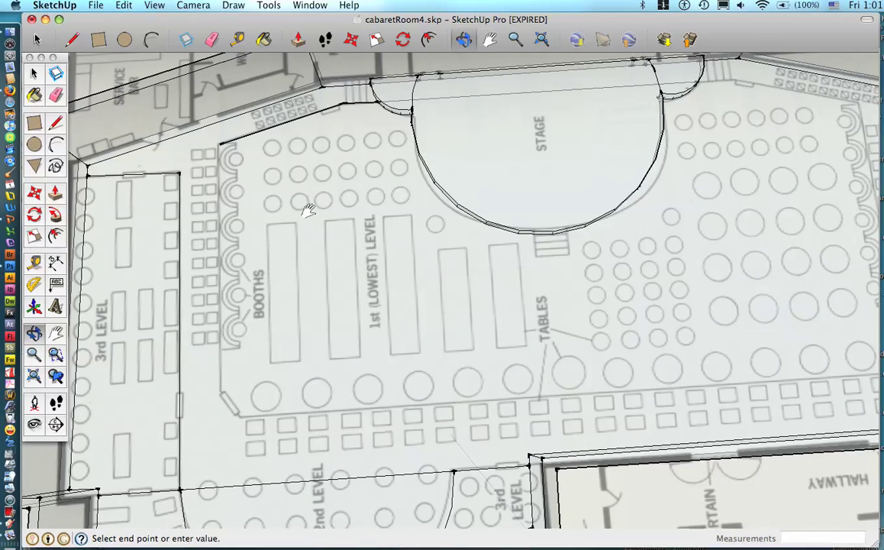
pyautogui.click(223, 390)
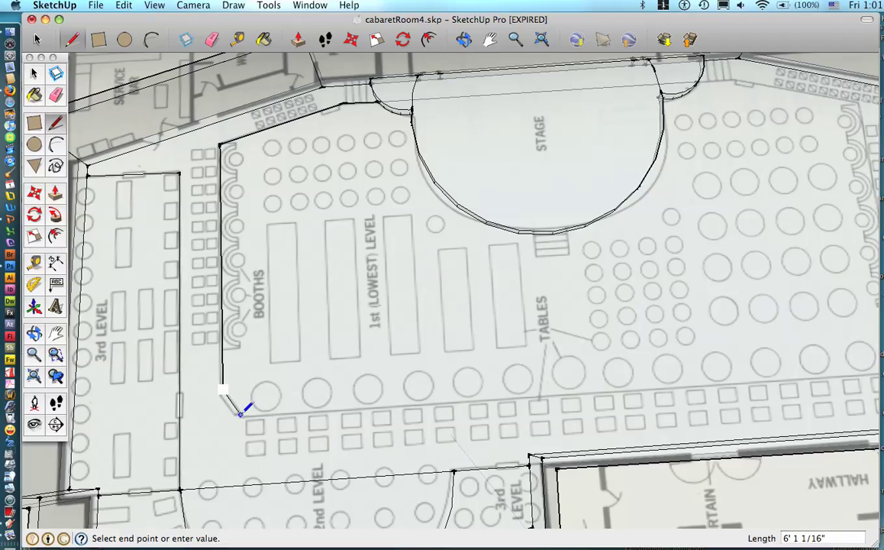
pyautogui.moveTo(726, 395)
pyautogui.keyDown('shift'); pyautogui.mouseDown(button='middle')
pyautogui.moveTo(605, 420)
pyautogui.moveTo(462, 409)
pyautogui.mouseUp(button='middle'); pyautogui.keyUp('shift')
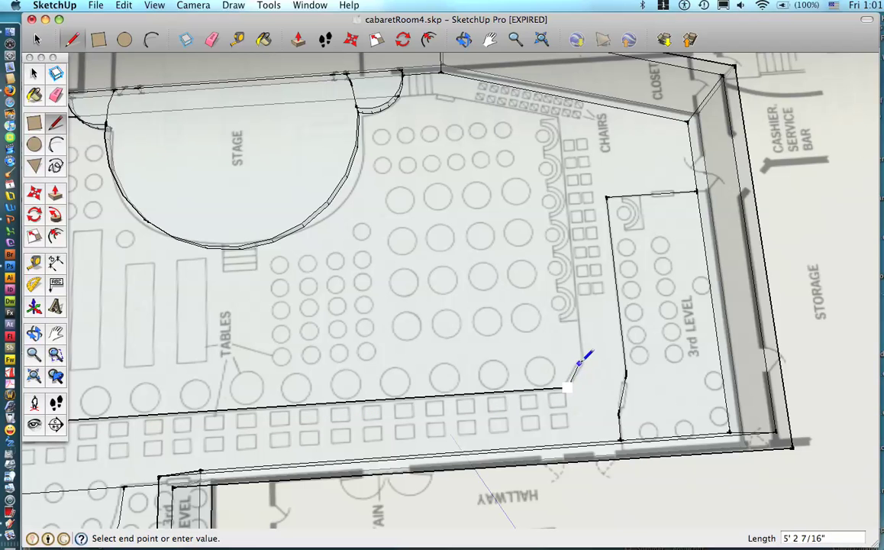
pyautogui.click(555, 119)
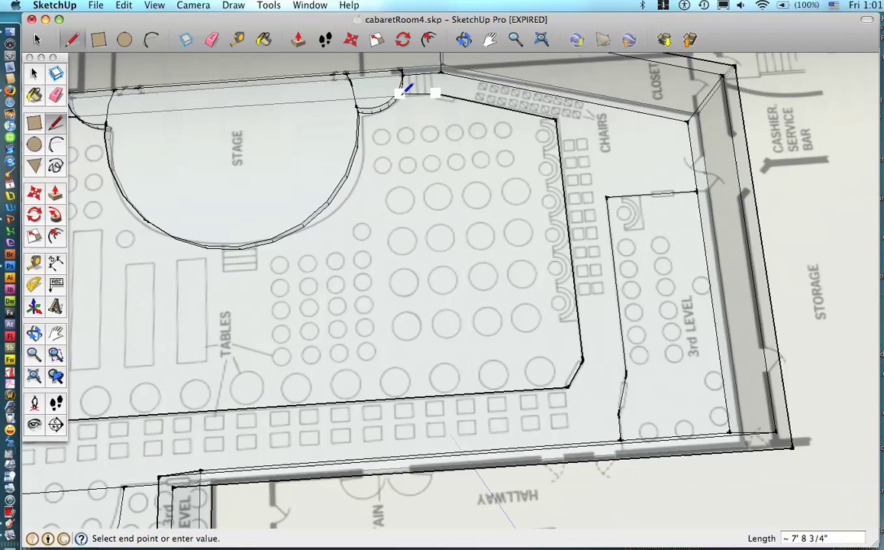
pyautogui.click(404, 87)
pyautogui.moveTo(398, 241)
pyautogui.mouseDown(button='middle')
pyautogui.moveTo(530, 268)
pyautogui.moveTo(515, 303)
pyautogui.mouseUp(button='middle')
pyautogui.scroll(-2, 567, 252)
pyautogui.moveTo(567, 253)
pyautogui.mouseDown(button='middle')
pyautogui.moveTo(567, 286)
pyautogui.moveTo(374, 185)
pyautogui.mouseUp(button='middle')
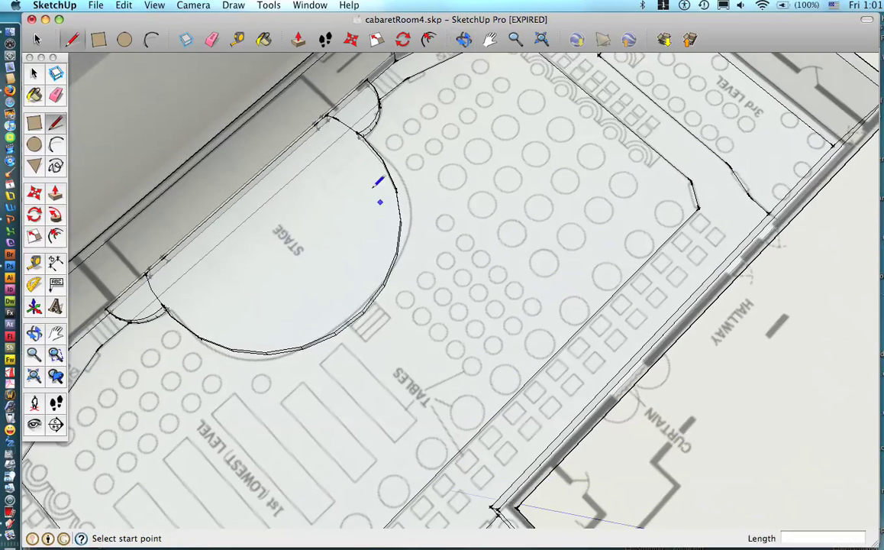
# - Toggle X-ray face style off and orbit to view the room's solid walls and floor
pyautogui.click(126, 6)
pyautogui.moveTo(155, 5)
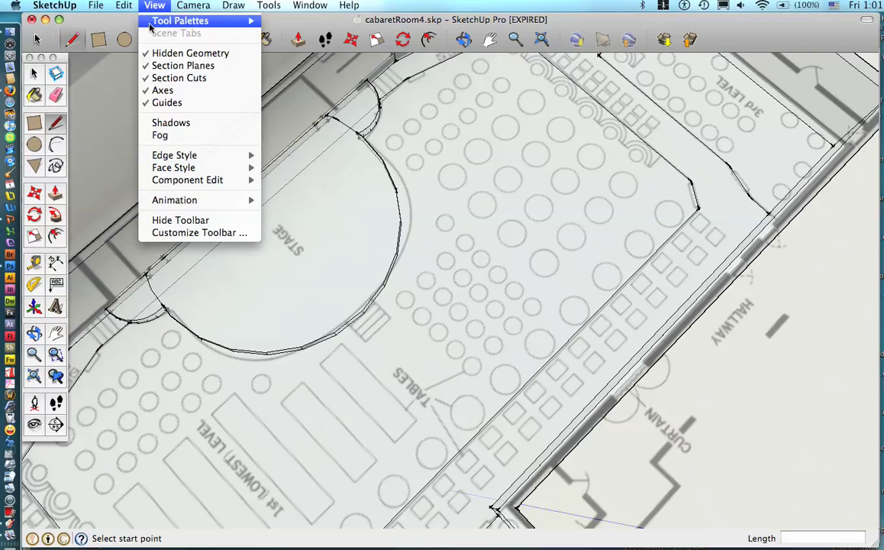
pyautogui.moveTo(165, 153)
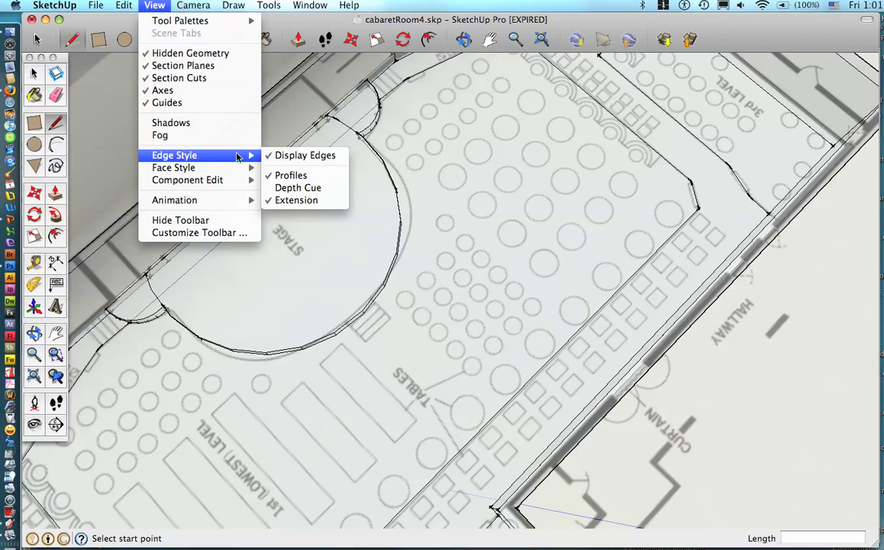
pyautogui.moveTo(228, 169)
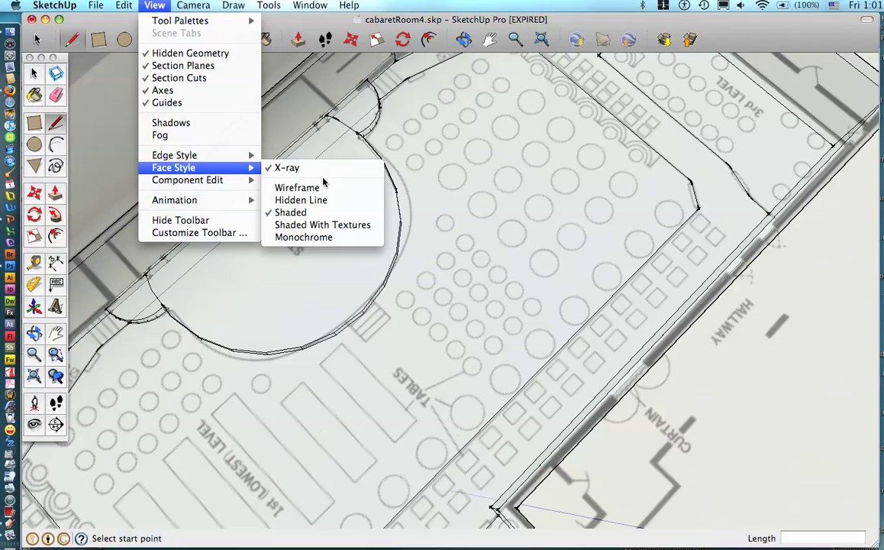
pyautogui.click(290, 213)
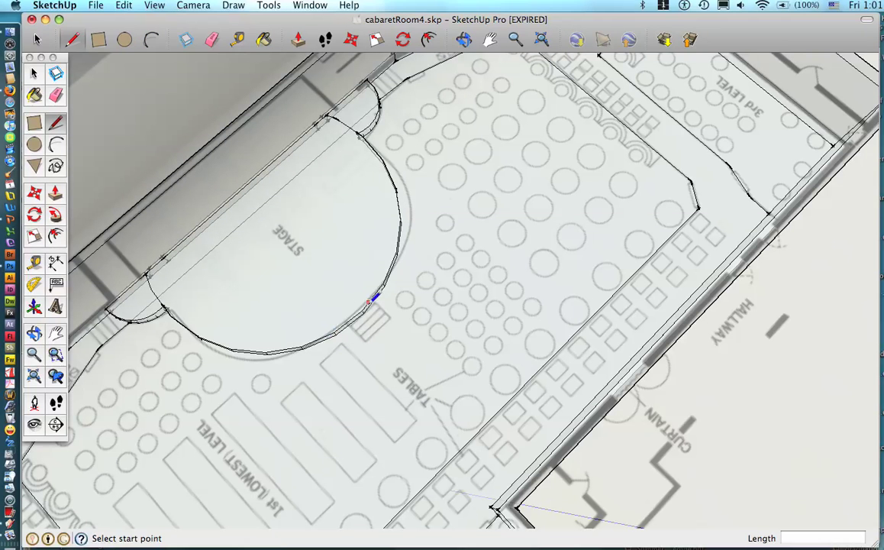
pyautogui.click(155, 5)
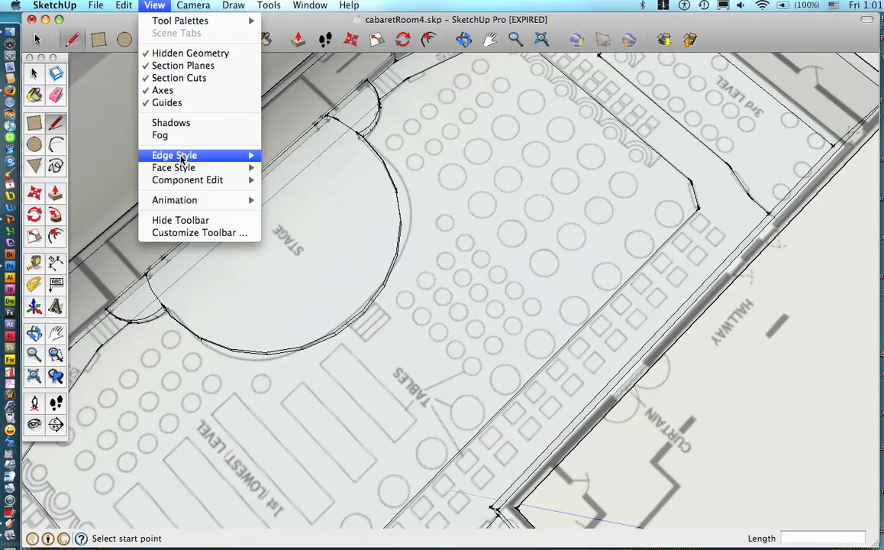
pyautogui.moveTo(187, 179)
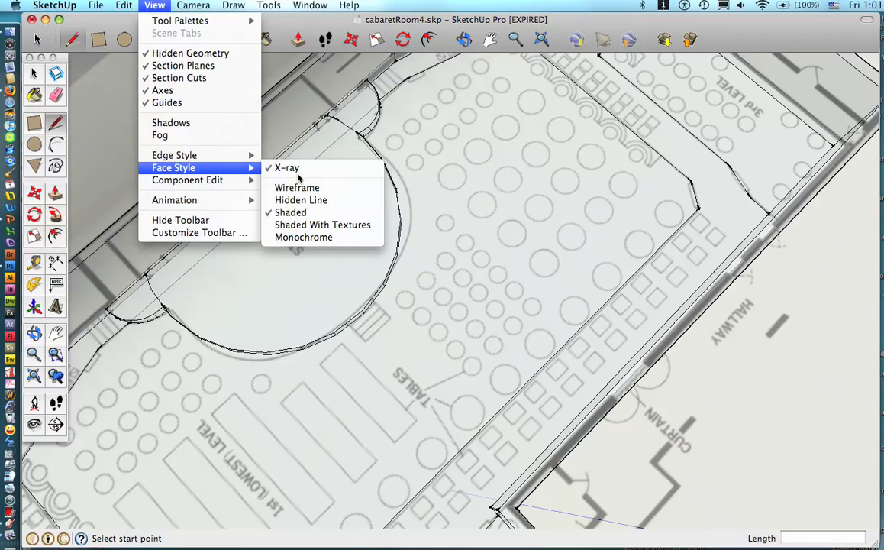
pyautogui.click(287, 167)
pyautogui.scroll(-5, 357, 330)
pyautogui.moveTo(379, 351); pyautogui.dragTo(520, 235, button='middle')
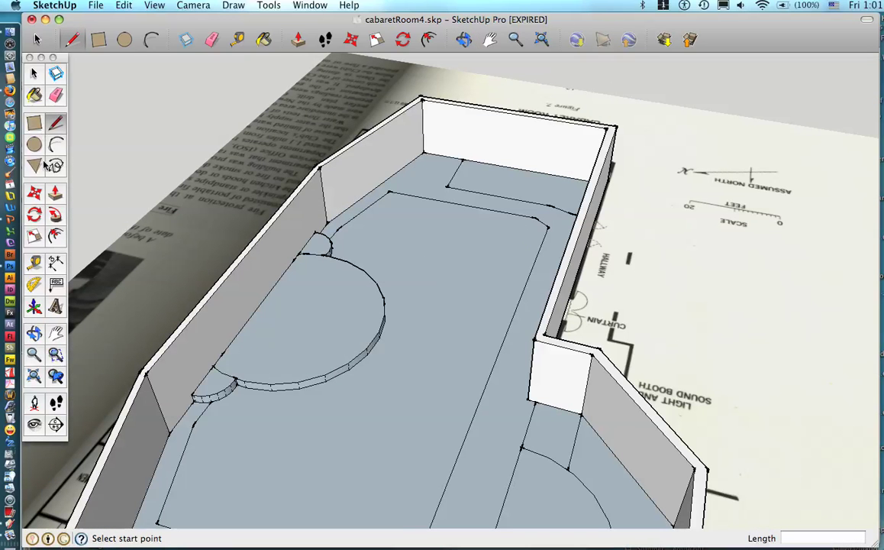
# - Push/Pull the back floor section up into a raised platform
pyautogui.click(55, 194)
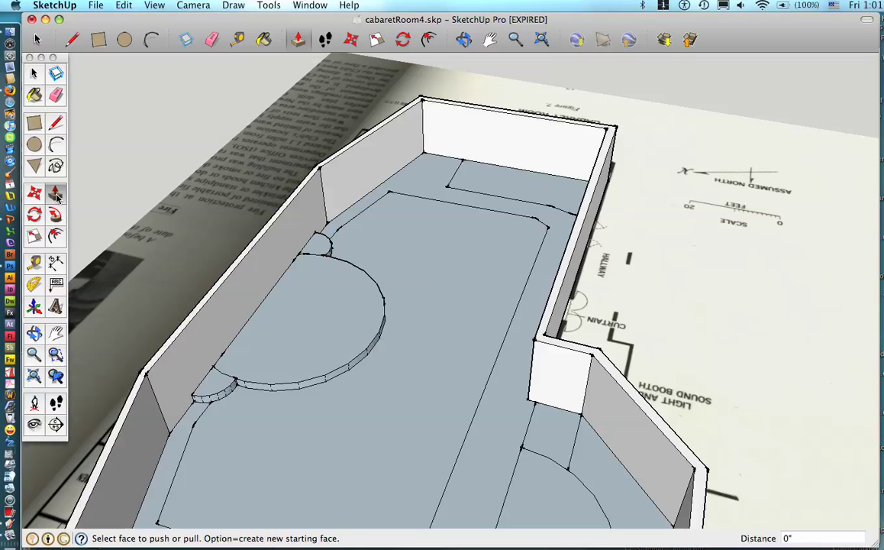
pyautogui.click(494, 177)
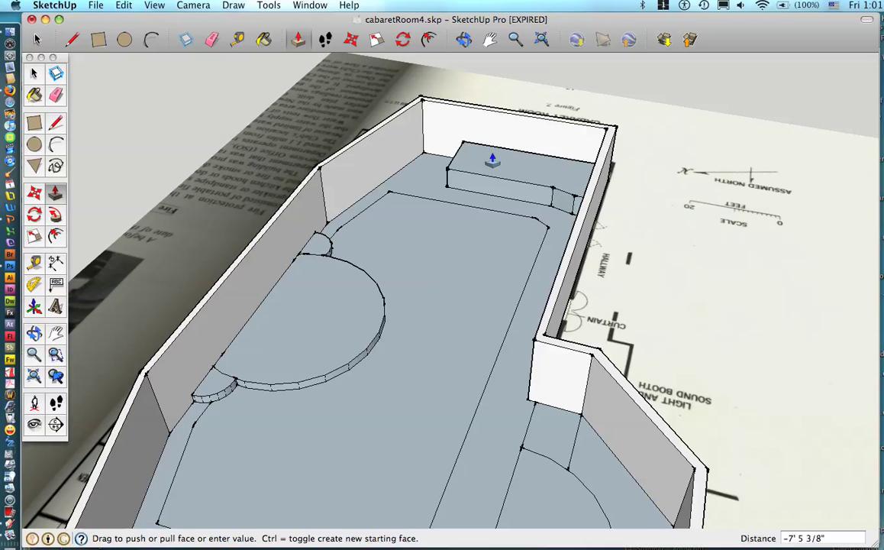
pyautogui.click(496, 173)
pyautogui.moveTo(519, 183); pyautogui.dragTo(317, 284, button='middle')
# - Raise the left booth strip to match the right block's 4' 6 1/2" height
pyautogui.click(177, 302)
pyautogui.click(247, 302)
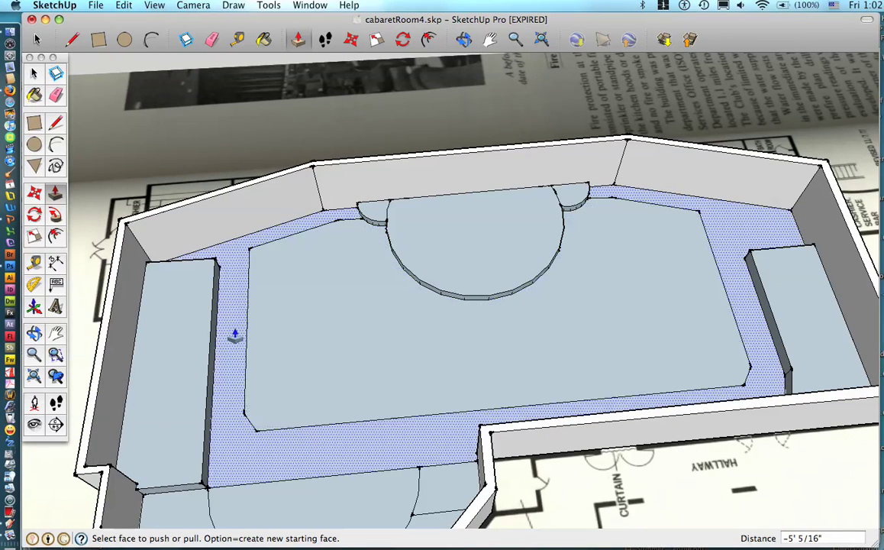
pyautogui.click(197, 340)
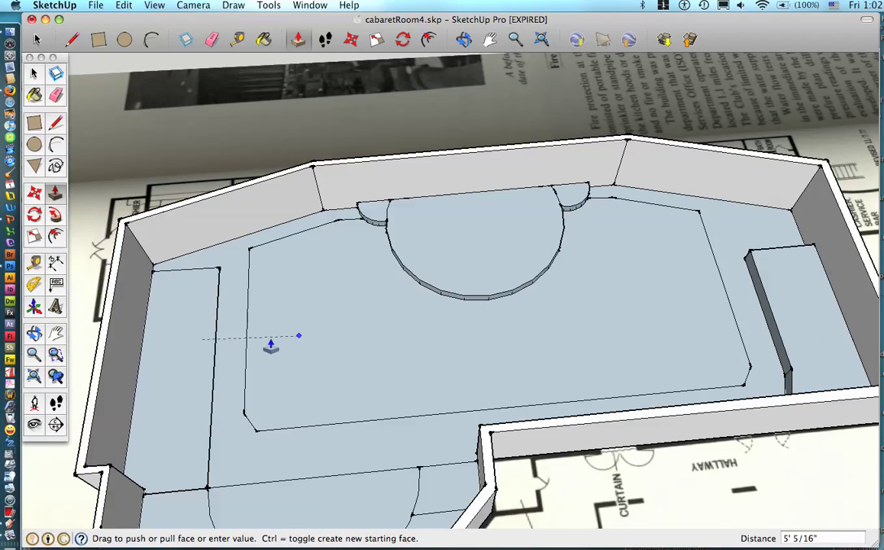
pyautogui.click(207, 352)
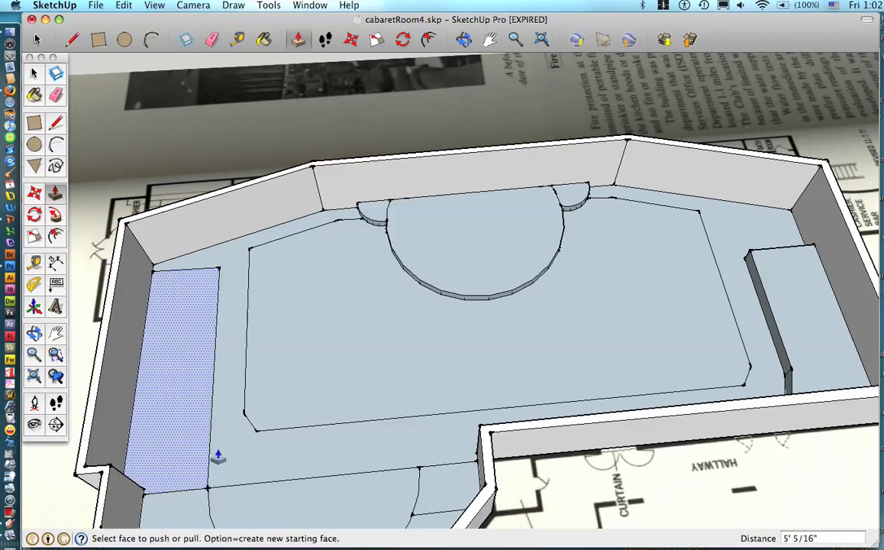
pyautogui.click(176, 332)
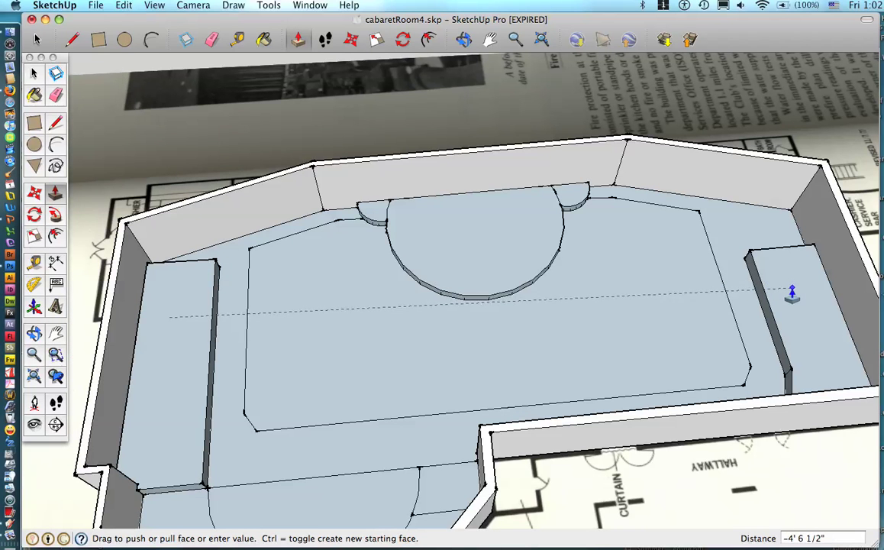
pyautogui.click(790, 293)
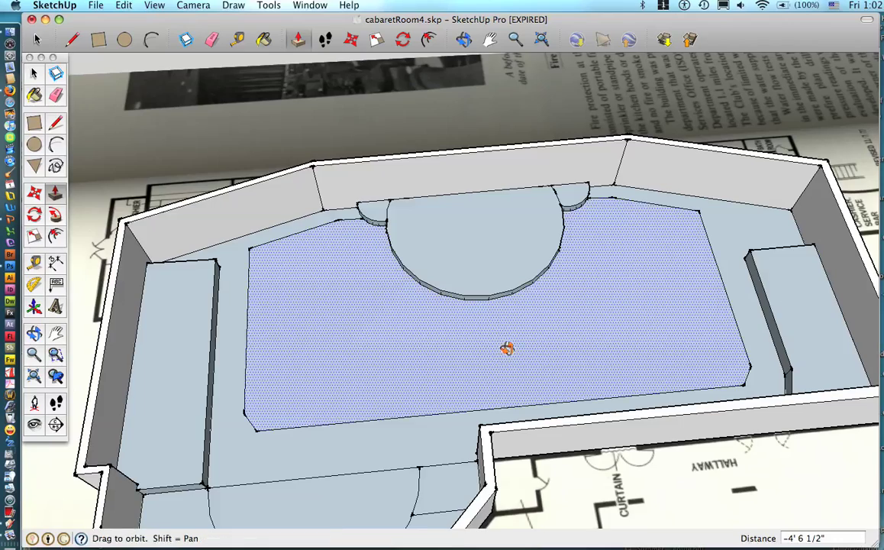
pyautogui.moveTo(507, 347); pyautogui.dragTo(525, 273, button='middle')
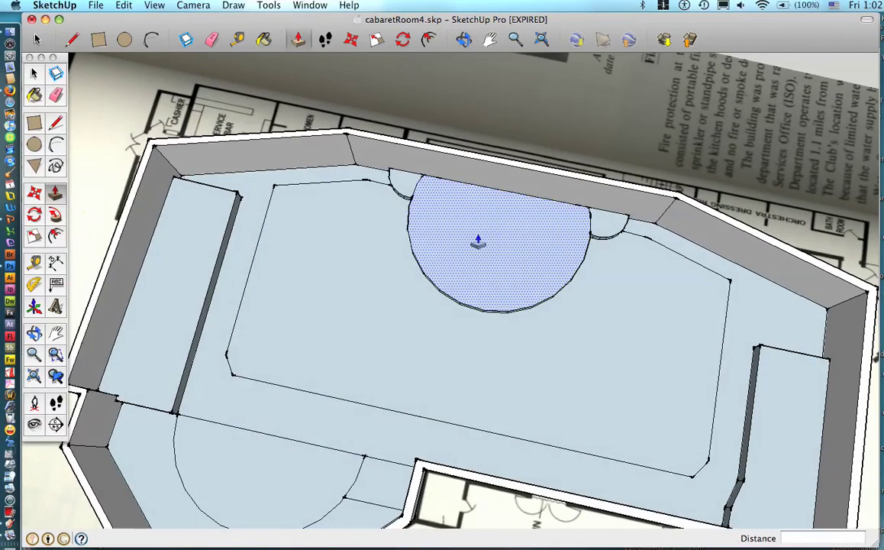
# - Draw a circle of radius 38' 11 5/8" centred on the floor for the curved stage section
pyautogui.moveTo(494, 217); pyautogui.dragTo(553, 149, button='middle')
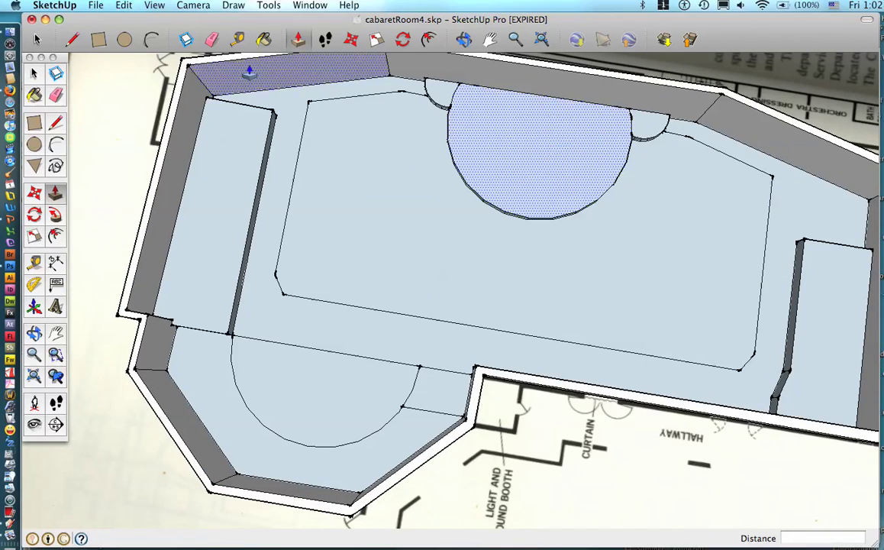
pyautogui.moveTo(694, 119); pyautogui.dragTo(467, 163, button='middle')
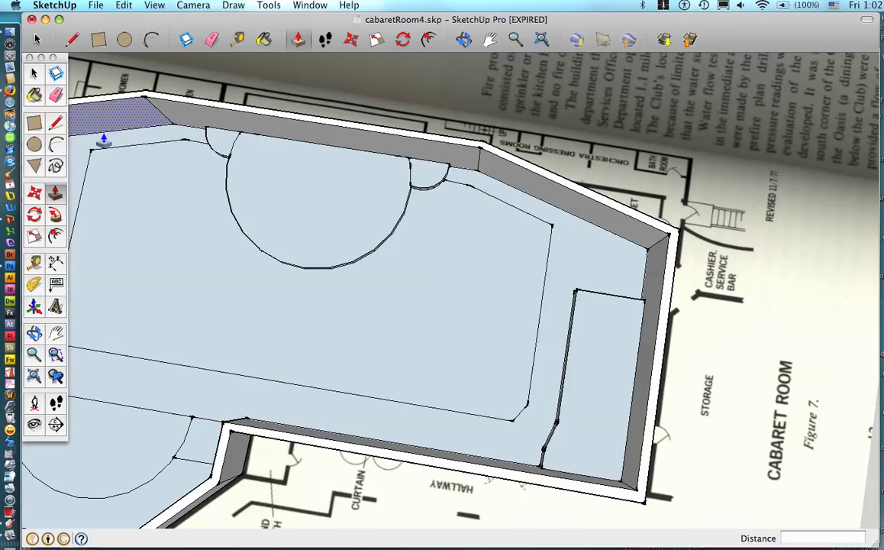
pyautogui.click(34, 144)
pyautogui.click(516, 258)
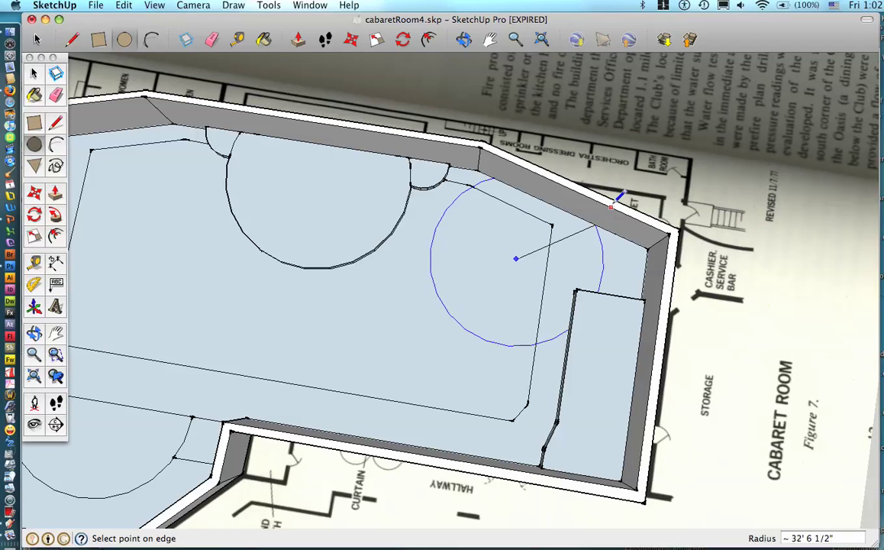
pyautogui.click(631, 176)
pyautogui.moveTo(661, 164); pyautogui.dragTo(290, 184, button='middle')
pyautogui.moveTo(359, 211); pyautogui.dragTo(342, 243, button='middle')
# - Delete the half-circle face and leftover arc outside the right wall
pyautogui.click(35, 73)
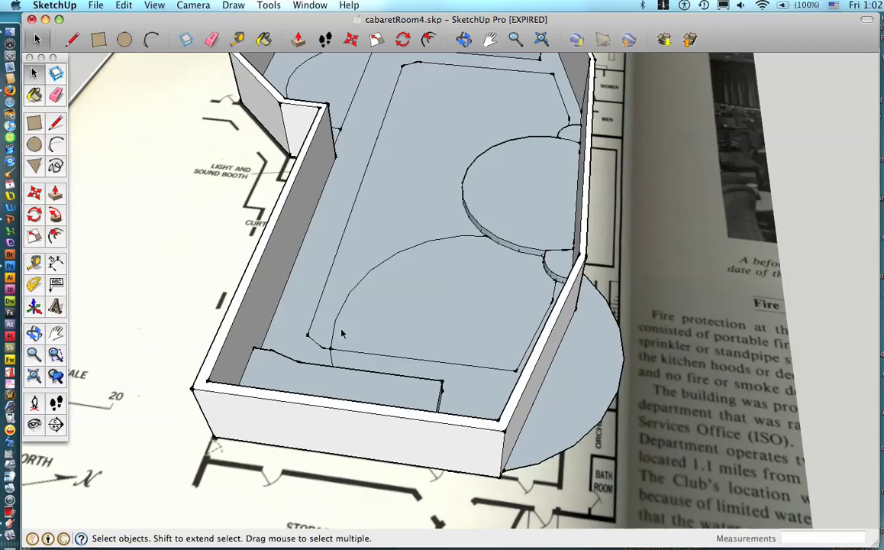
pyautogui.click(586, 422)
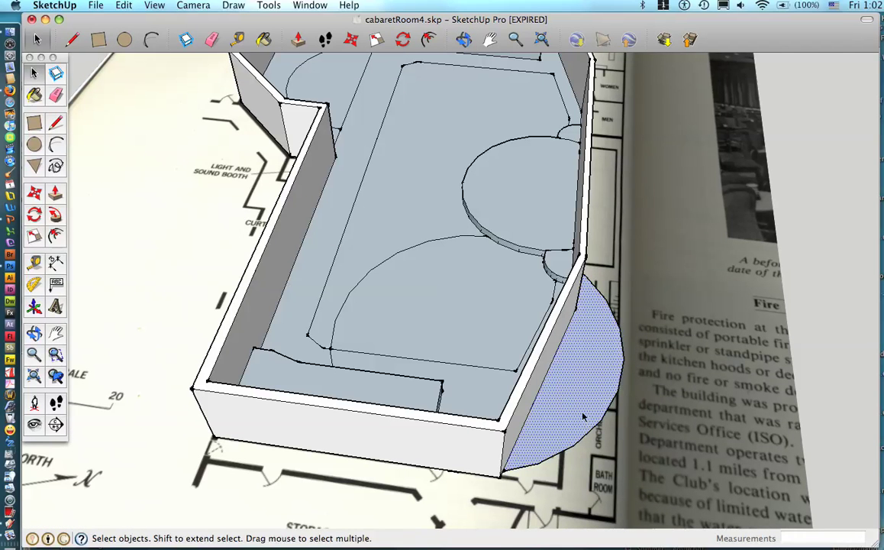
pyautogui.press('Delete')
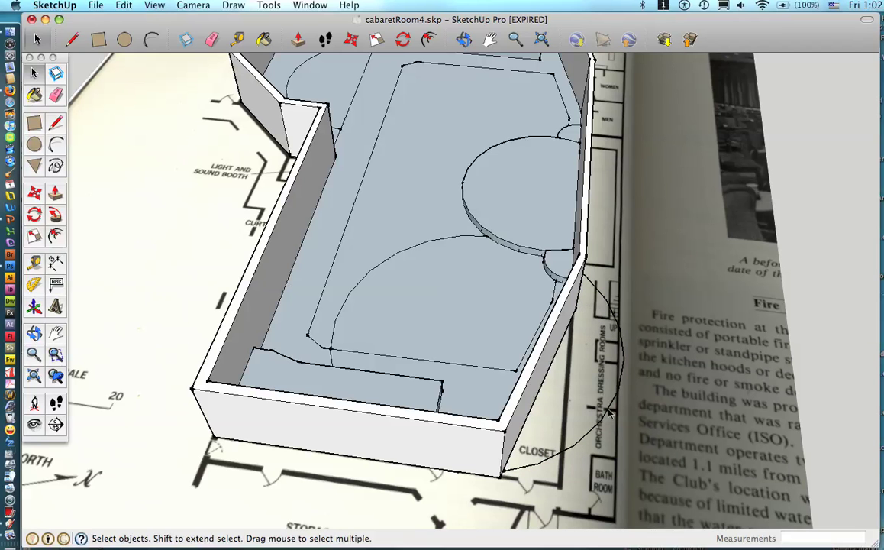
pyautogui.click(609, 411)
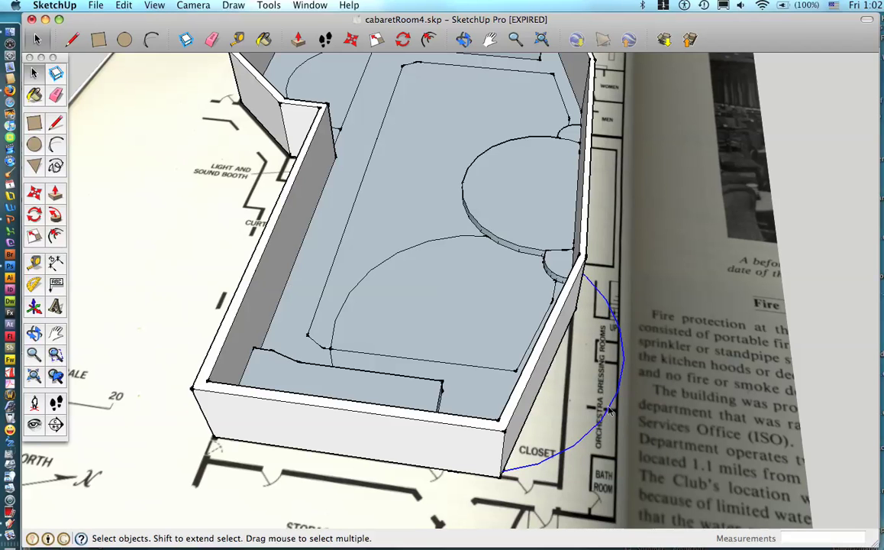
pyautogui.press('Delete')
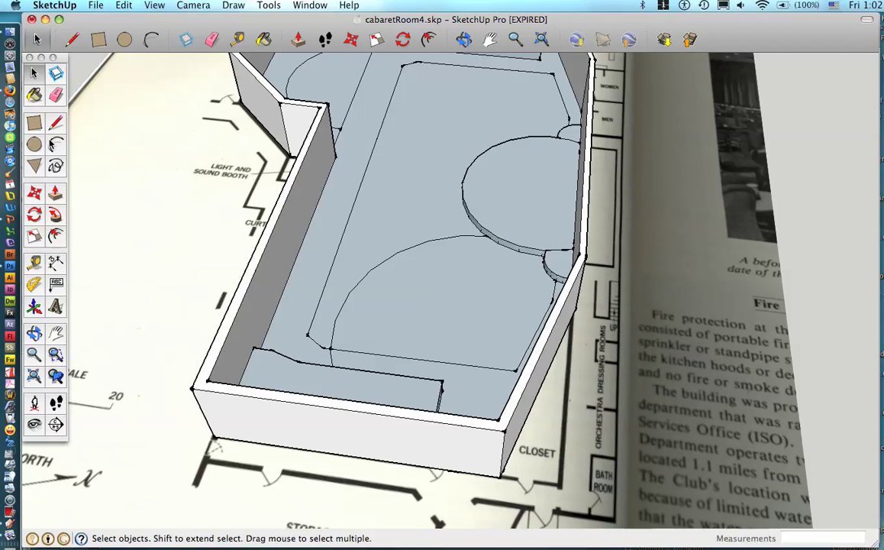
# - Try pushing the curved floor section down a level, then undo it
pyautogui.click(55, 193)
pyautogui.moveTo(413, 304); pyautogui.dragTo(408, 290)
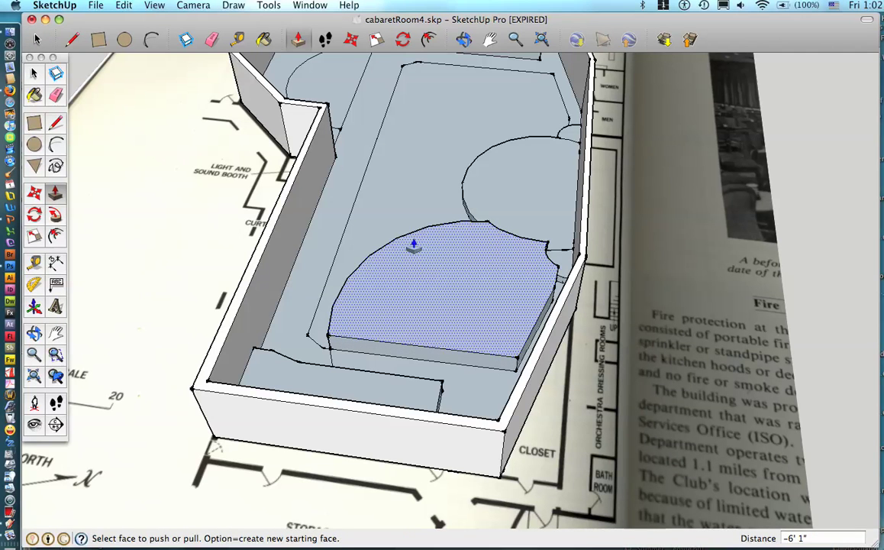
pyautogui.press('super+z')
pyautogui.moveTo(449, 200); pyautogui.dragTo(304, 334, button='middle')
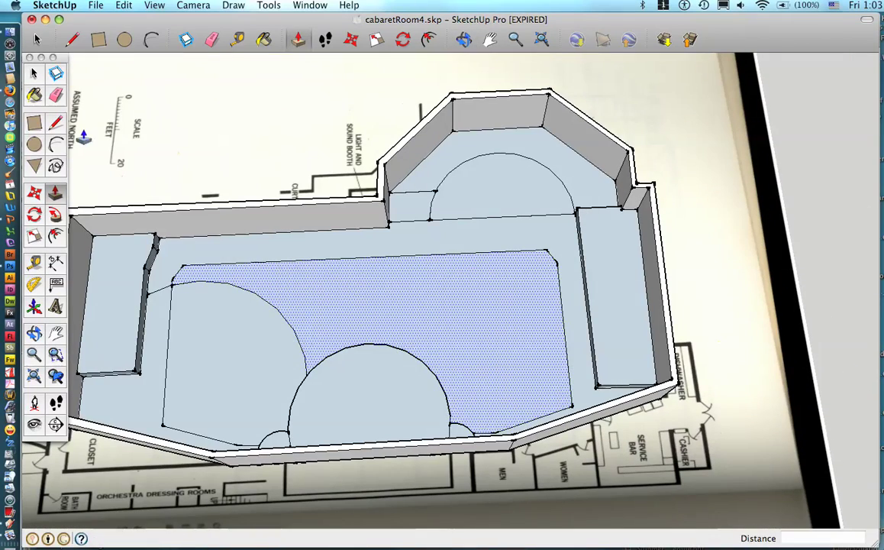
# - Delete the stray arc and short stray edge on the left floor
pyautogui.click(34, 73)
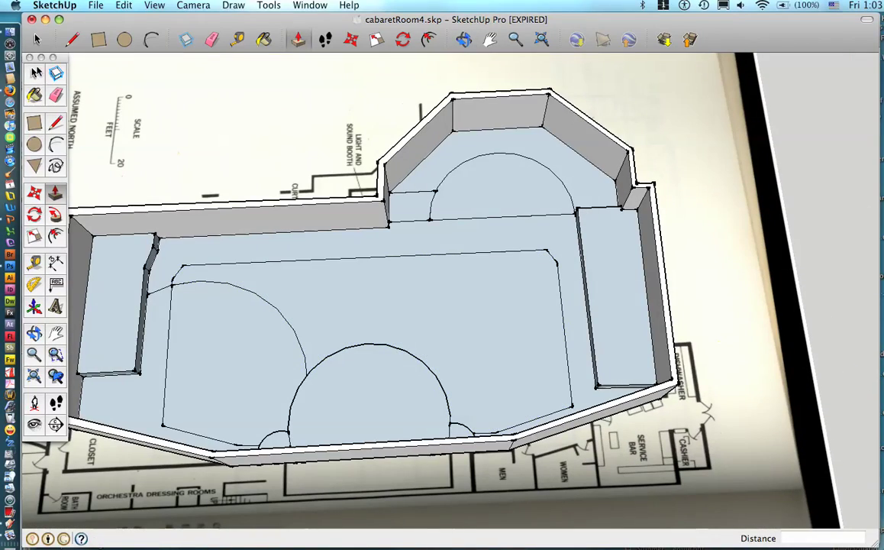
pyautogui.click(233, 289)
pyautogui.press('Delete')
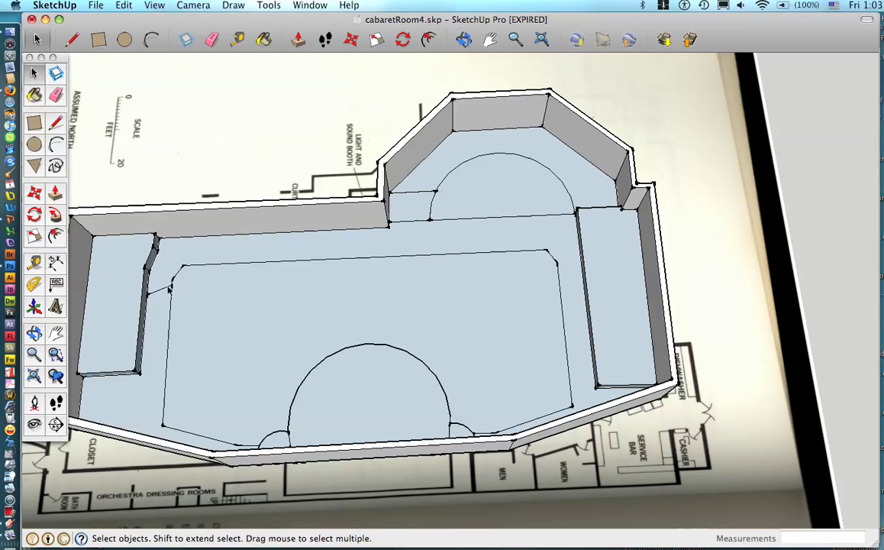
pyautogui.click(161, 291)
pyautogui.press('Delete')
pyautogui.scroll(6, 450, 339)
pyautogui.keyDown('shift'); pyautogui.moveTo(477, 264); pyautogui.dragTo(632, 325, button='middle'); pyautogui.keyUp('shift')
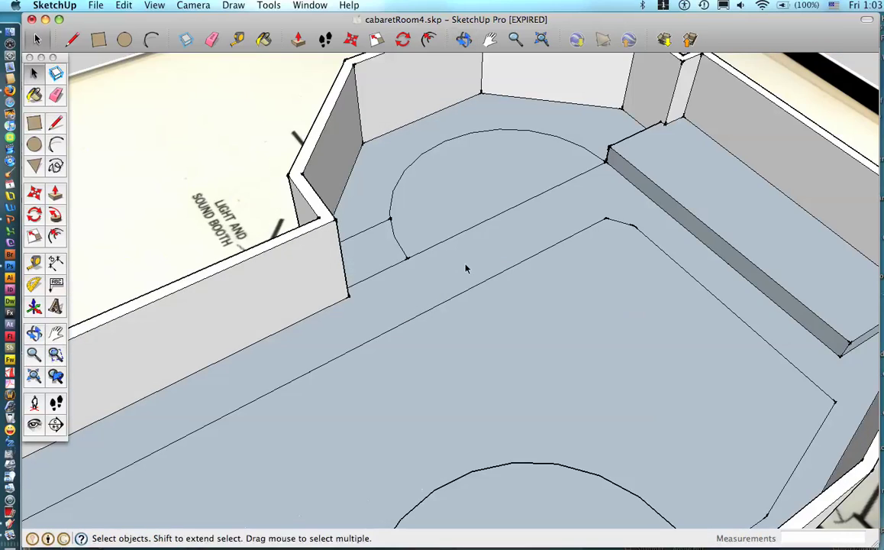
pyautogui.moveTo(466, 268); pyautogui.dragTo(363, 294, button='middle')
pyautogui.scroll(-4, 366, 252)
pyautogui.scroll(2, 408, 252)
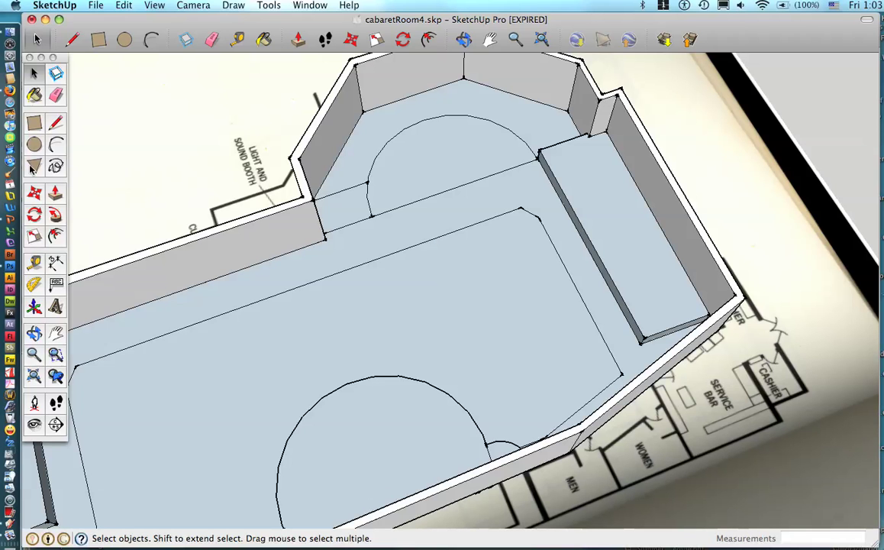
pyautogui.click(55, 124)
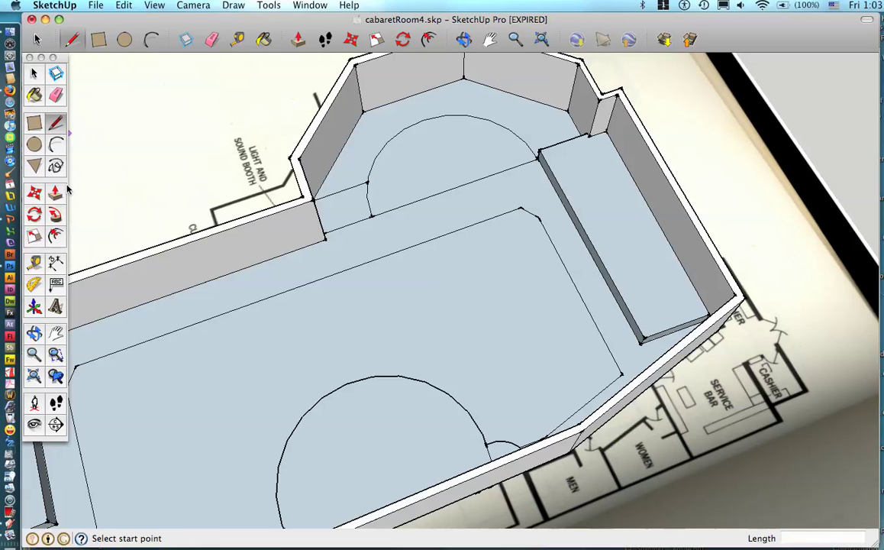
pyautogui.click(32, 74)
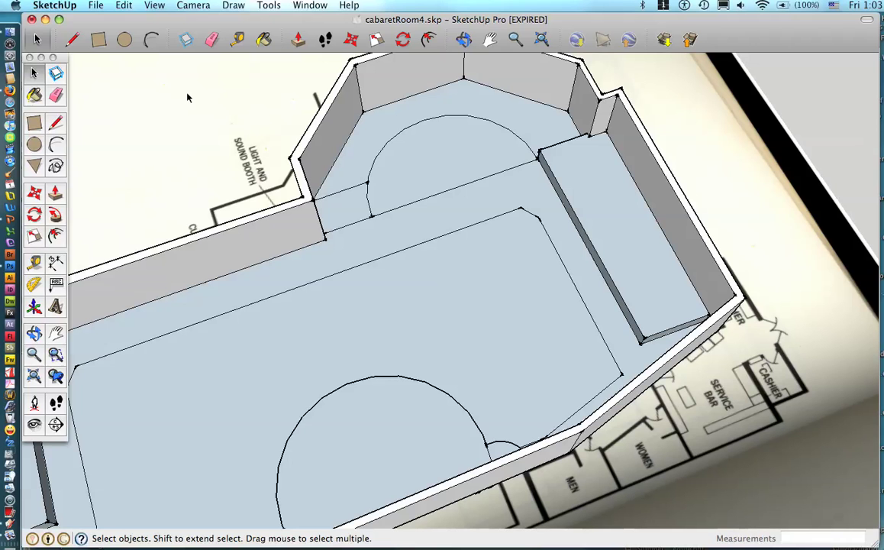